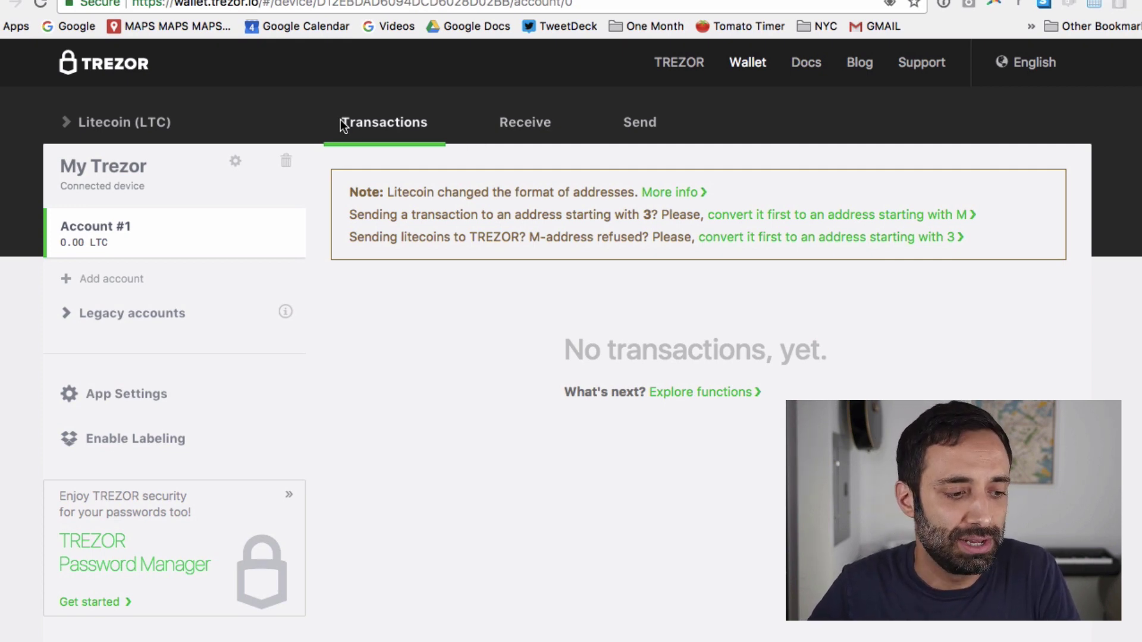
# Keep Litecoin (LTC) as the coin and display its fresh receive address with QR code
pyautogui.click(152, 126)
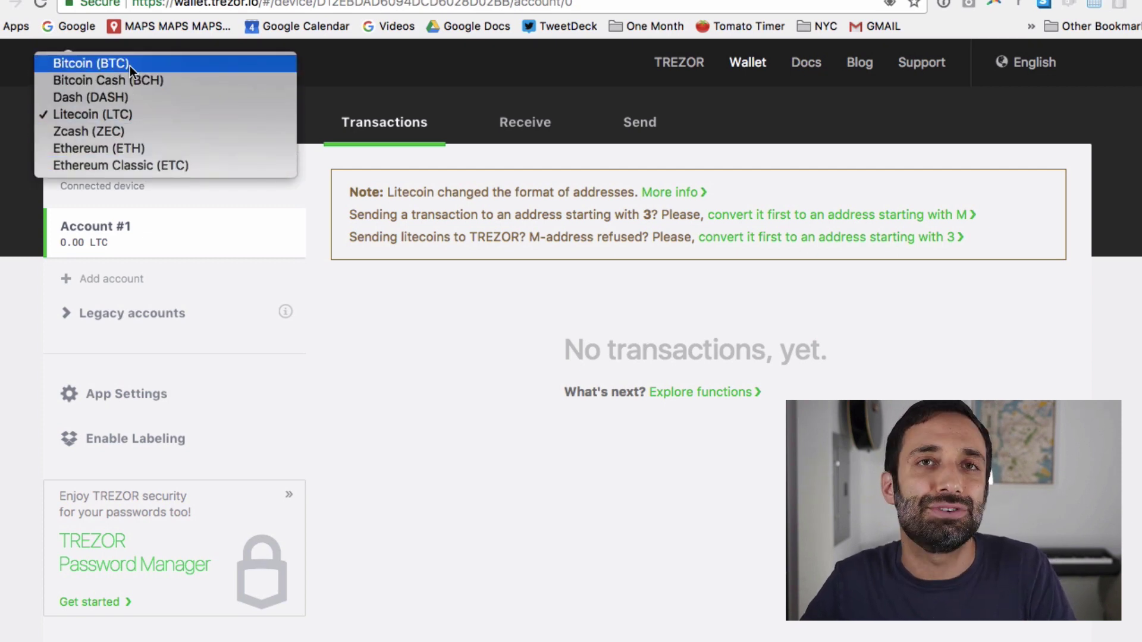
pyautogui.click(102, 113)
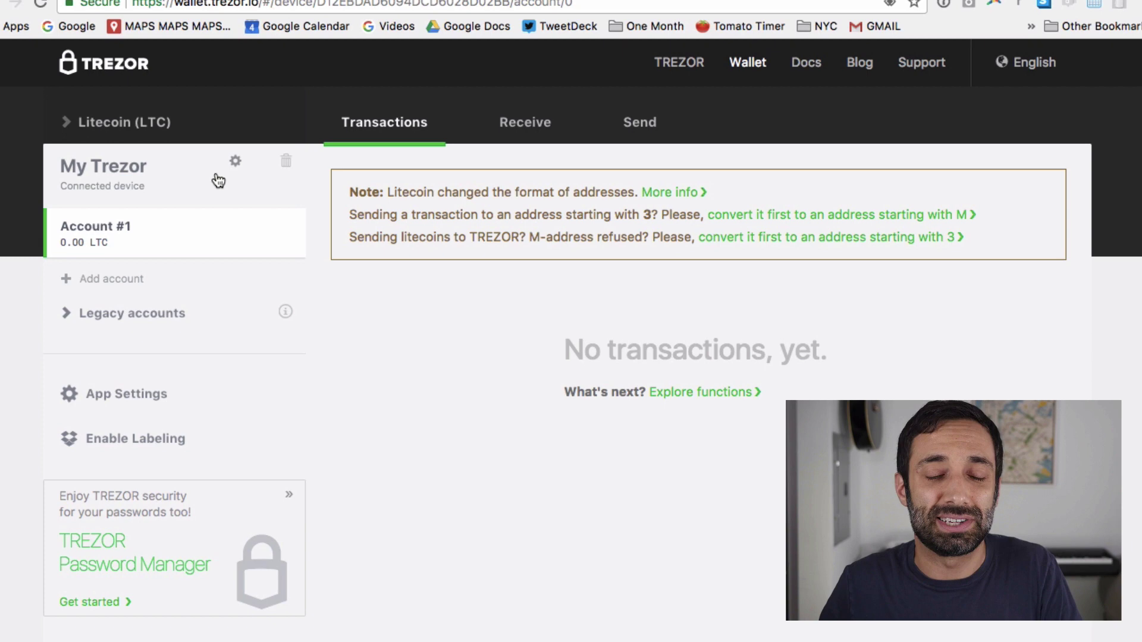
pyautogui.click(141, 123)
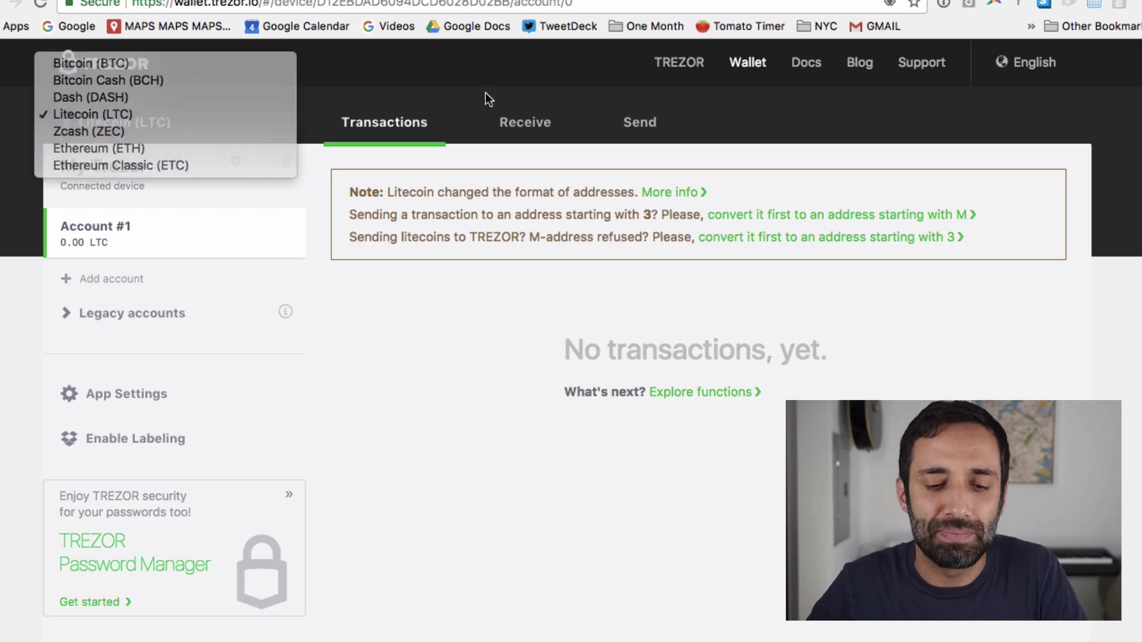
pyautogui.click(525, 128)
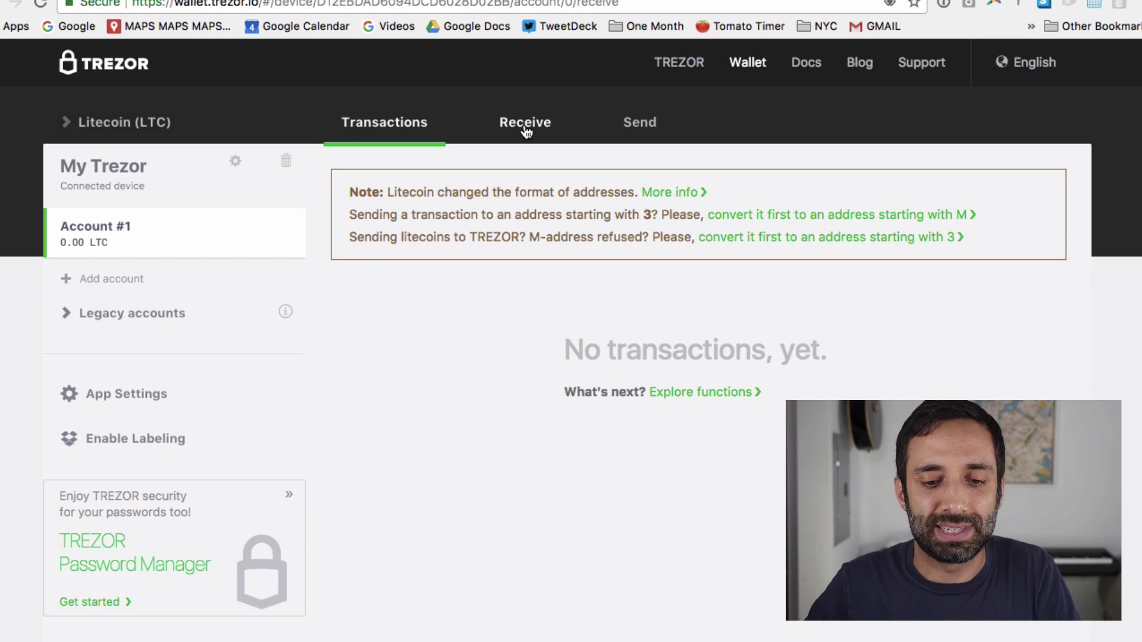
pyautogui.click(526, 130)
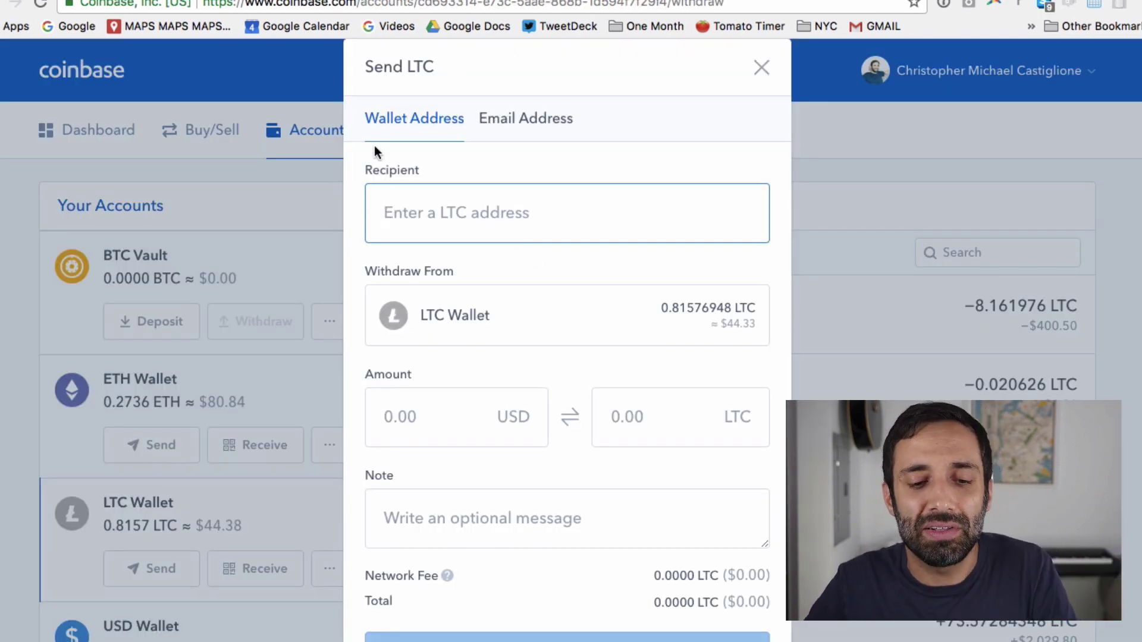
# Paste the TREZOR Litecoin receive address into Coinbase's Send LTC recipient field and select it
pyautogui.write('S1GrndNQL9ECMJzMy5FBSnSnB5p9BqW8y')
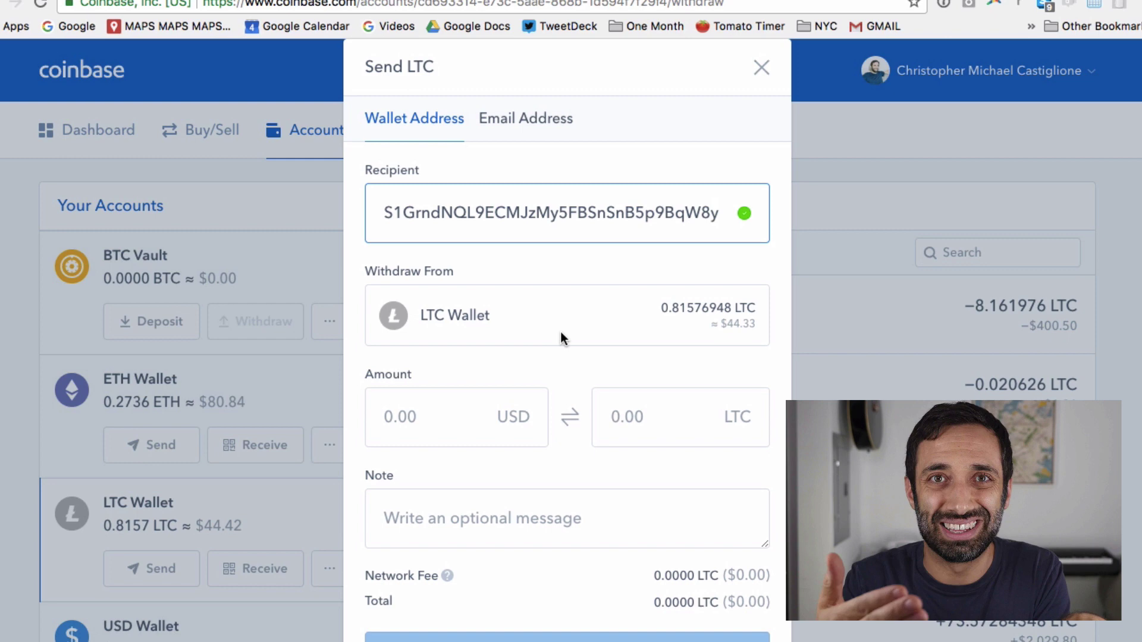
pyautogui.doubleClick(481, 217)
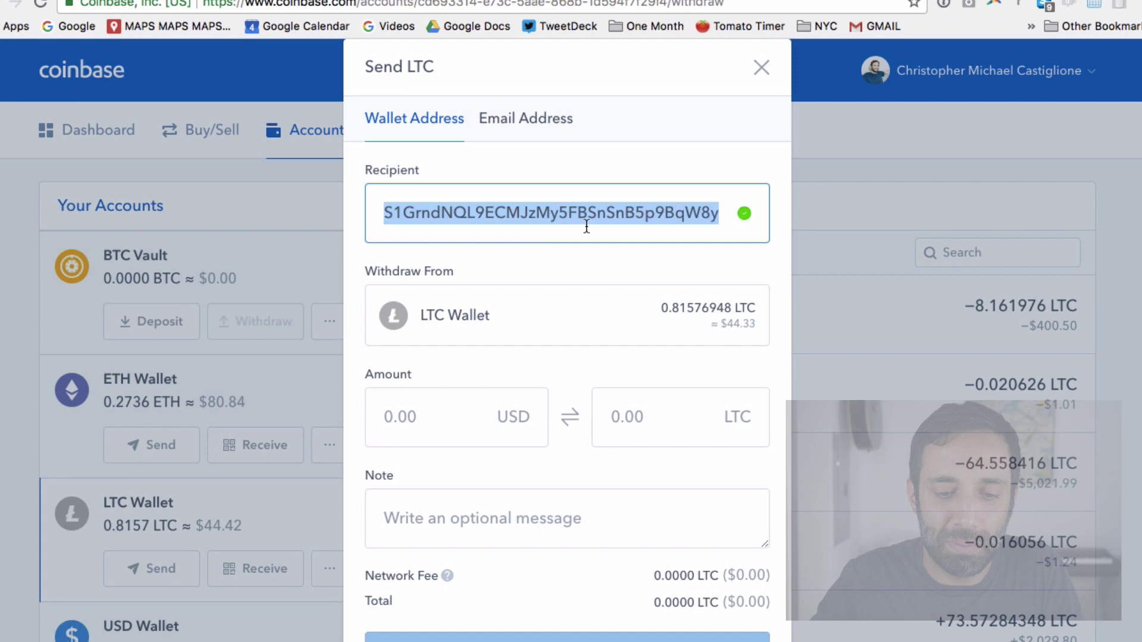
# Enter 1 USD (0.0184 LTC) as the amount and continue, which triggers an invalid-address error
pyautogui.click(446, 420)
pyautogui.write('1')
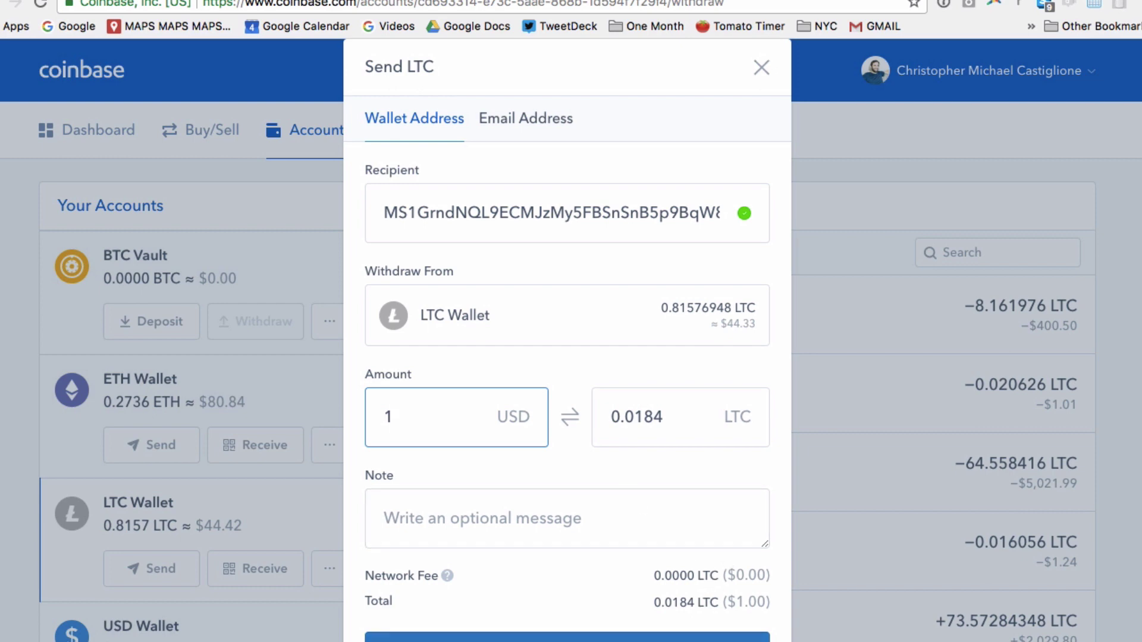
pyautogui.click(567, 637)
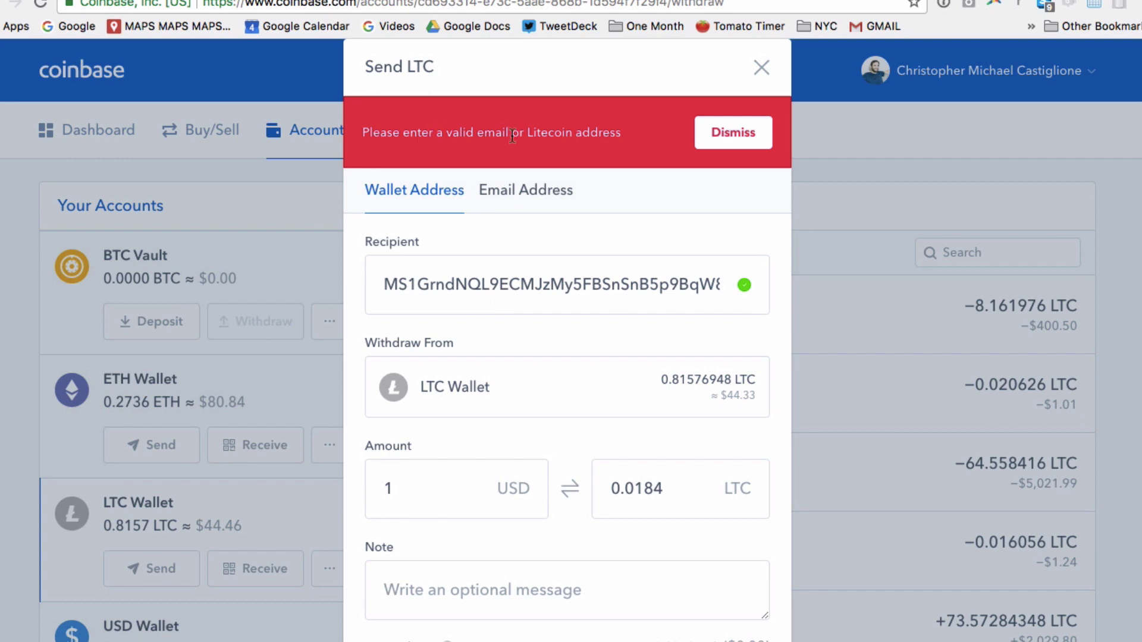
# Convert the TREZOR M-address to its 3-format equivalent in the Litecoin P2SH Converter and select the result
pyautogui.hotkey('ctrl', 'Tab')
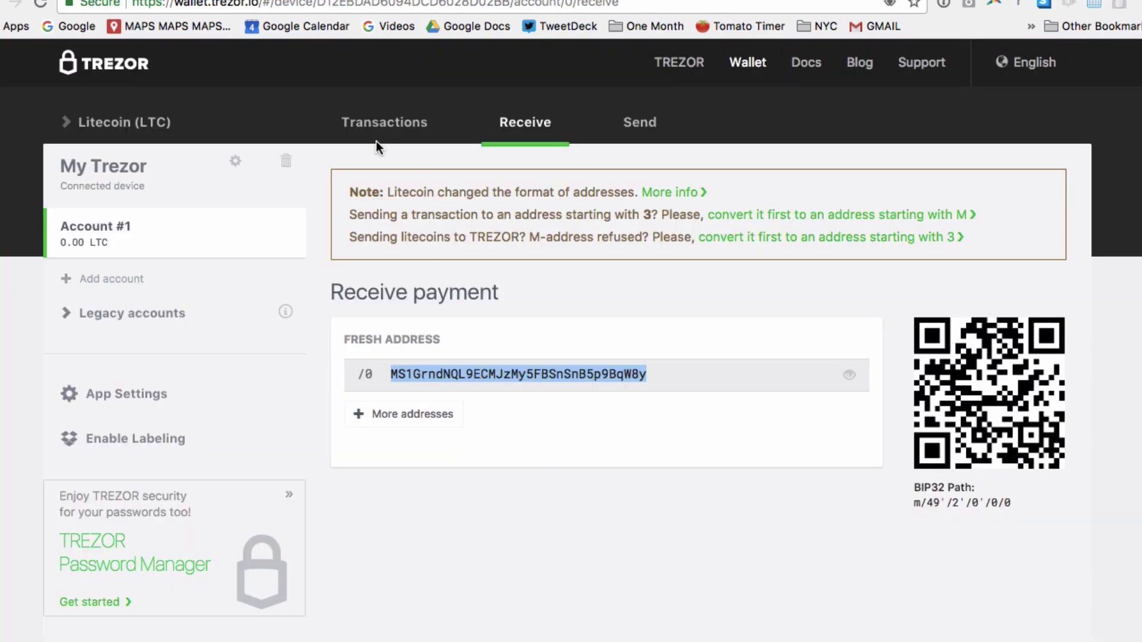
pyautogui.click(742, 225)
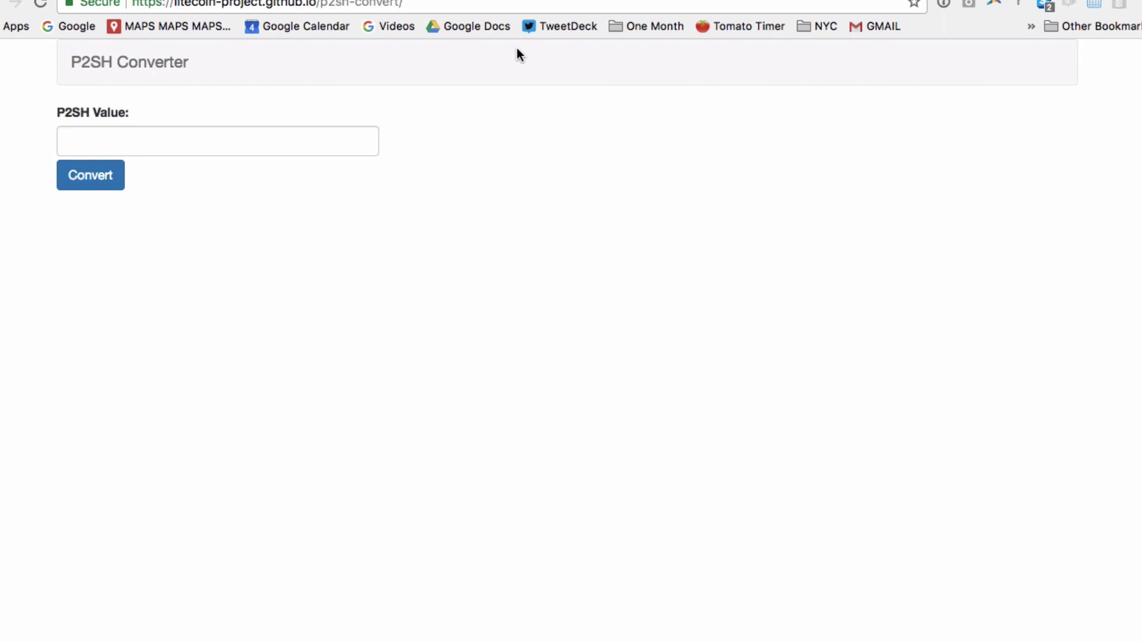
pyautogui.hotkey('ctrl', 'shift', 'Tab')
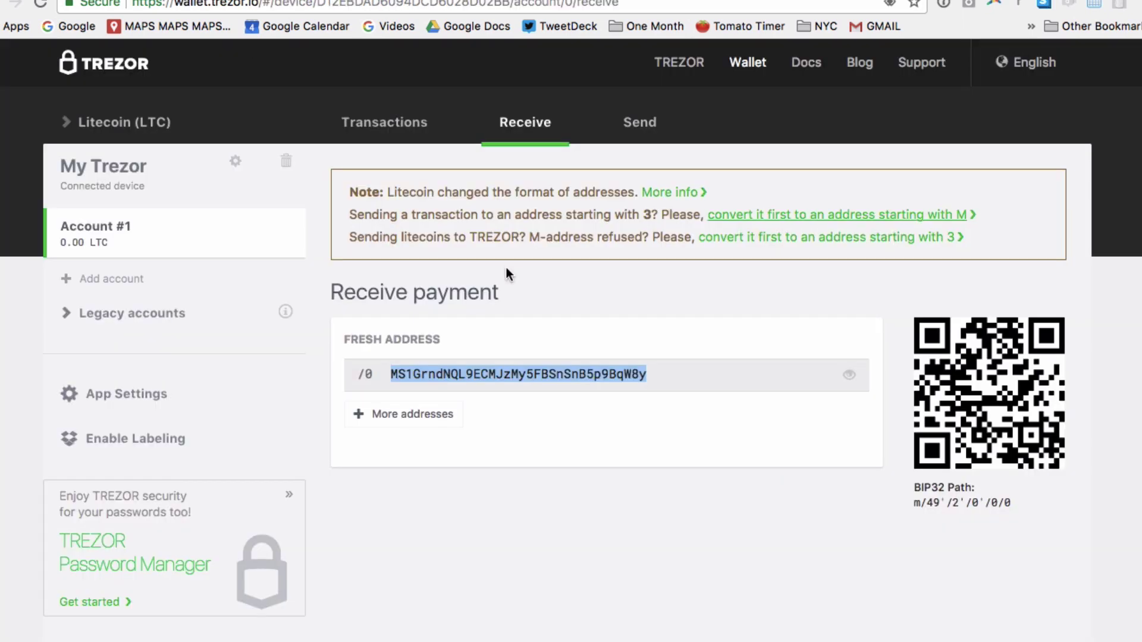
pyautogui.hotkey('ctrl', 'c')
pyautogui.hotkey('ctrl', 'Tab')
pyautogui.hotkey('ctrl', 'v')
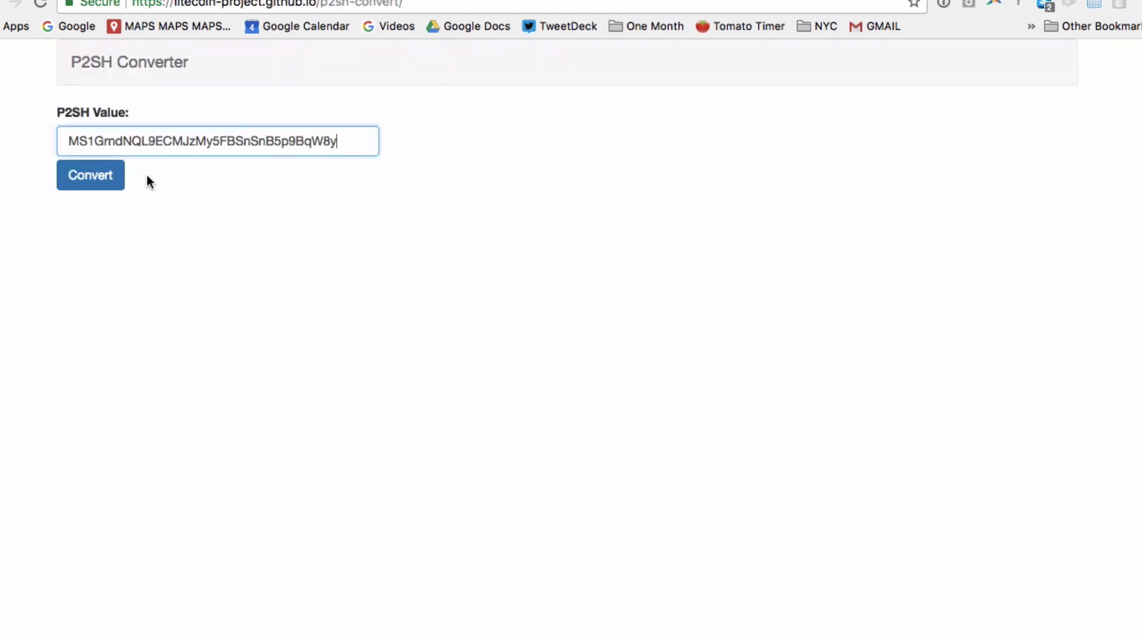
pyautogui.click(106, 187)
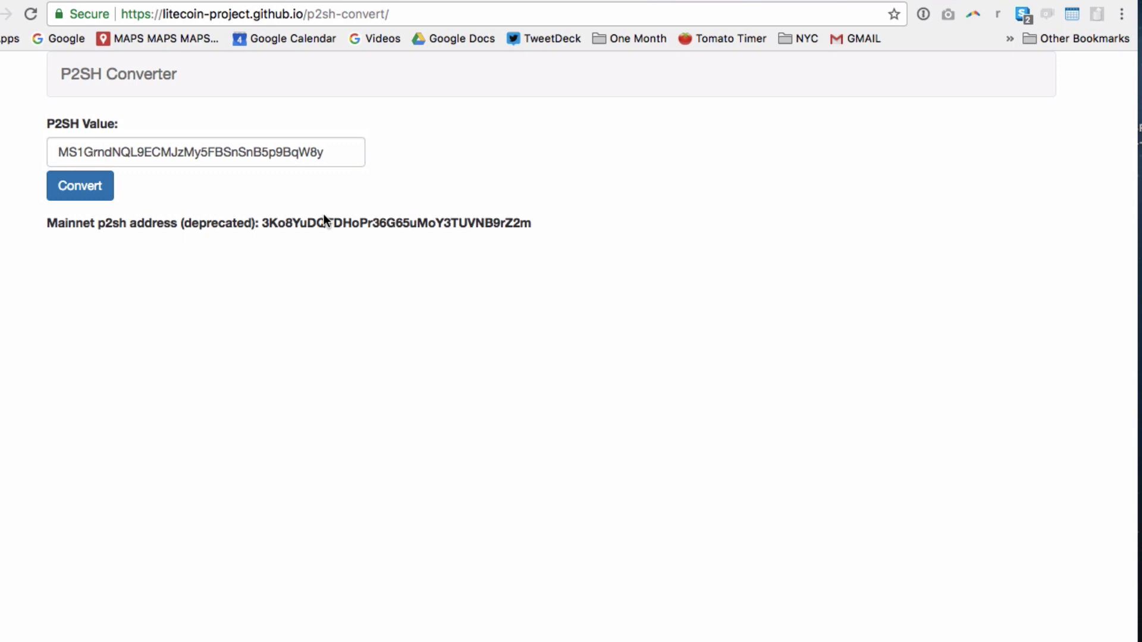
pyautogui.doubleClick(309, 223)
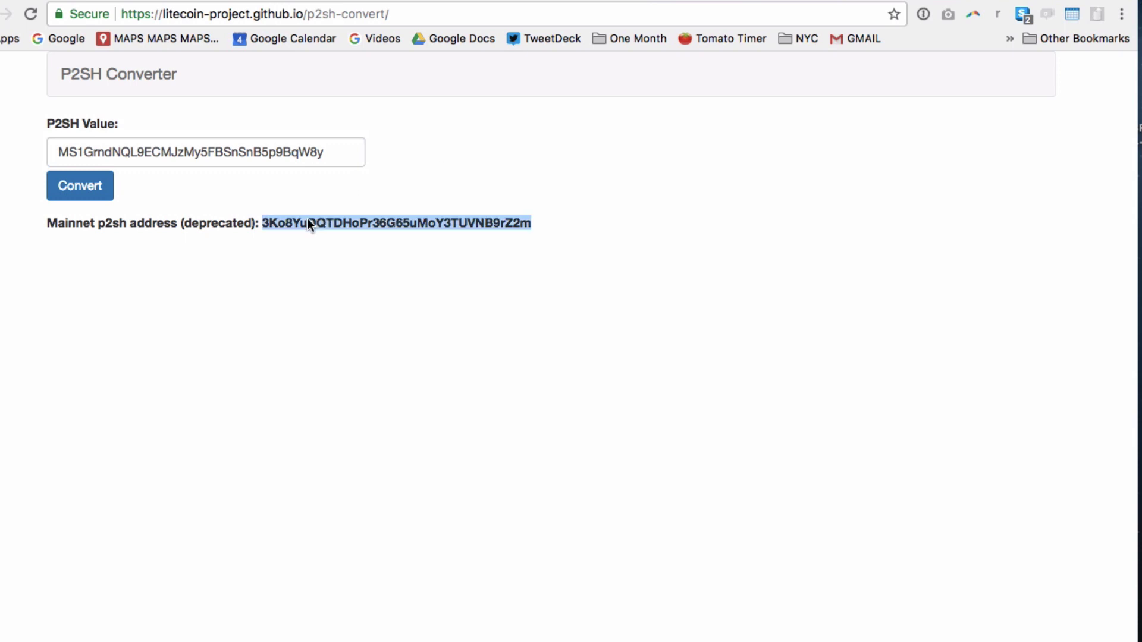
pyautogui.click(485, 1)
# Replace the Coinbase recipient with the converted Litecoin address starting with 3
pyautogui.doubleClick(421, 290)
pyautogui.hotkey('ctrl', 'v')
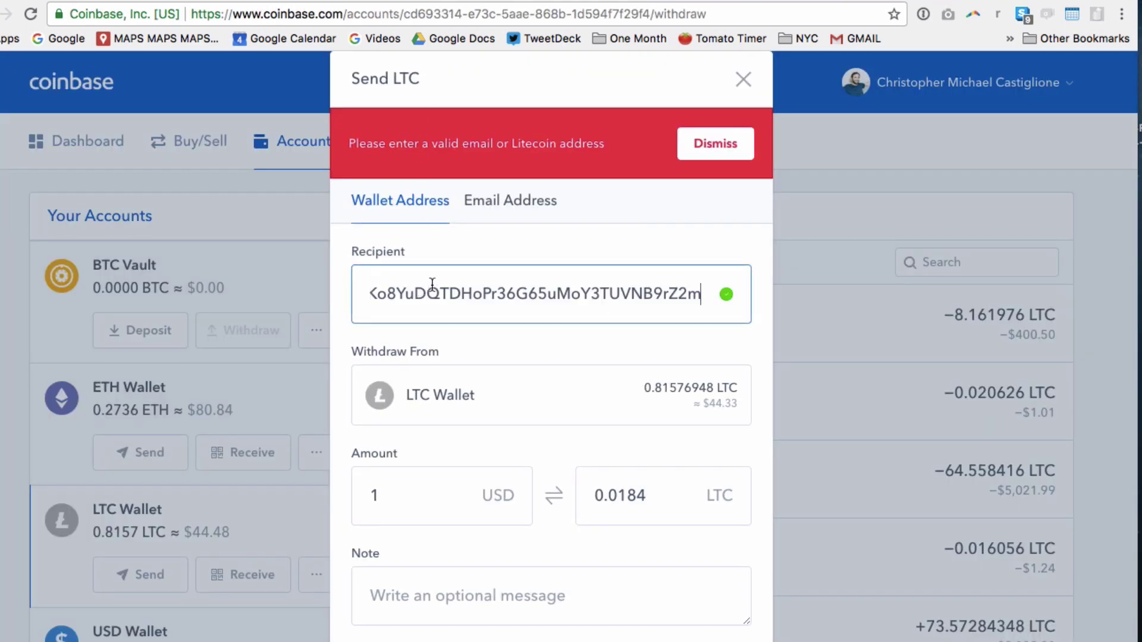
pyautogui.press('Home')
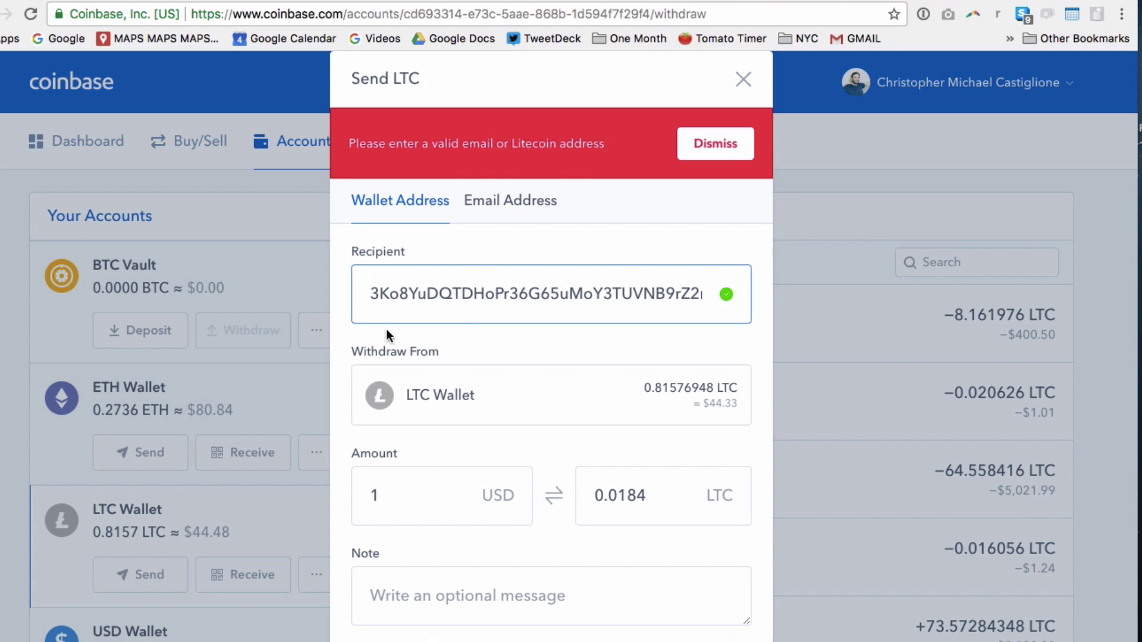
pyautogui.scroll(-3, 547, 473)
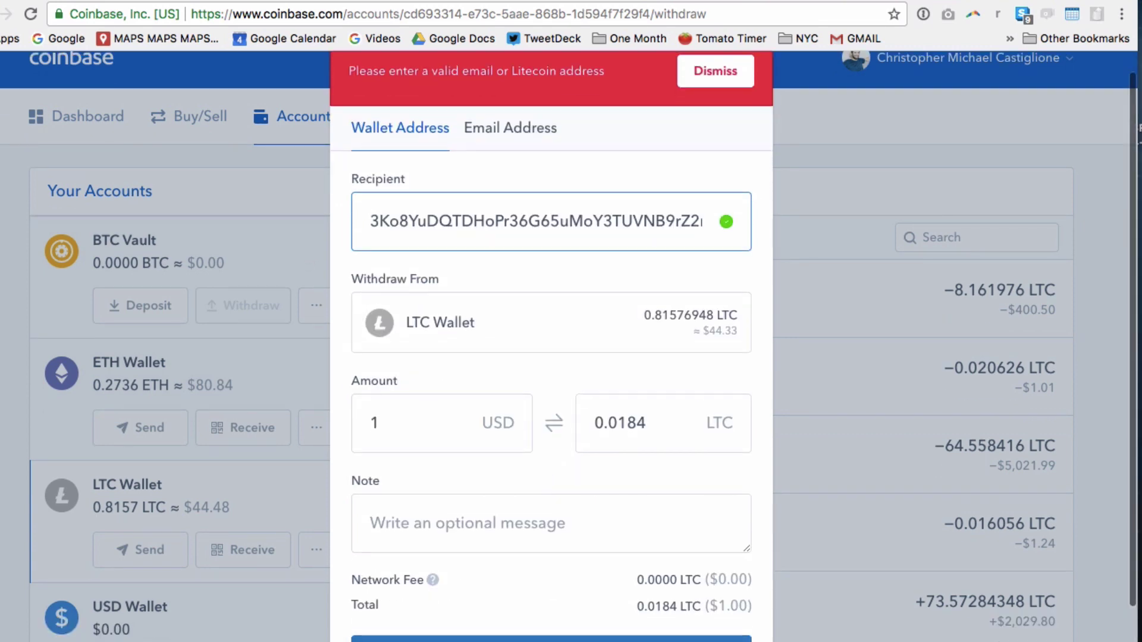
# Submit and confirm sending 0.0184 LTC ($1.00), then view the sent transaction's details
pyautogui.press('Return')
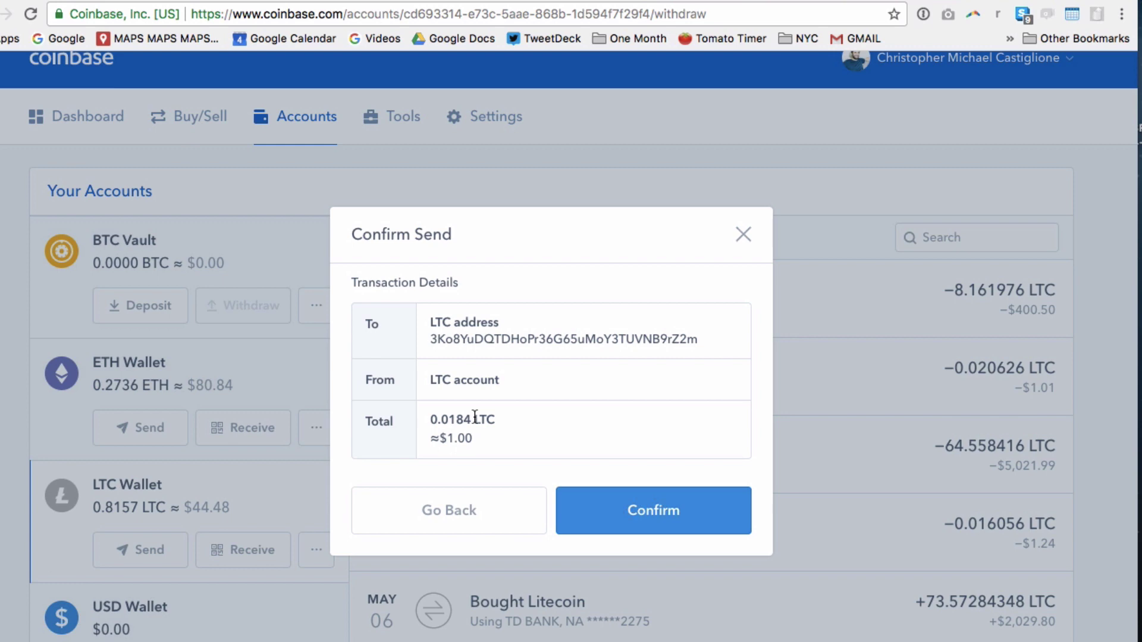
pyautogui.click(615, 511)
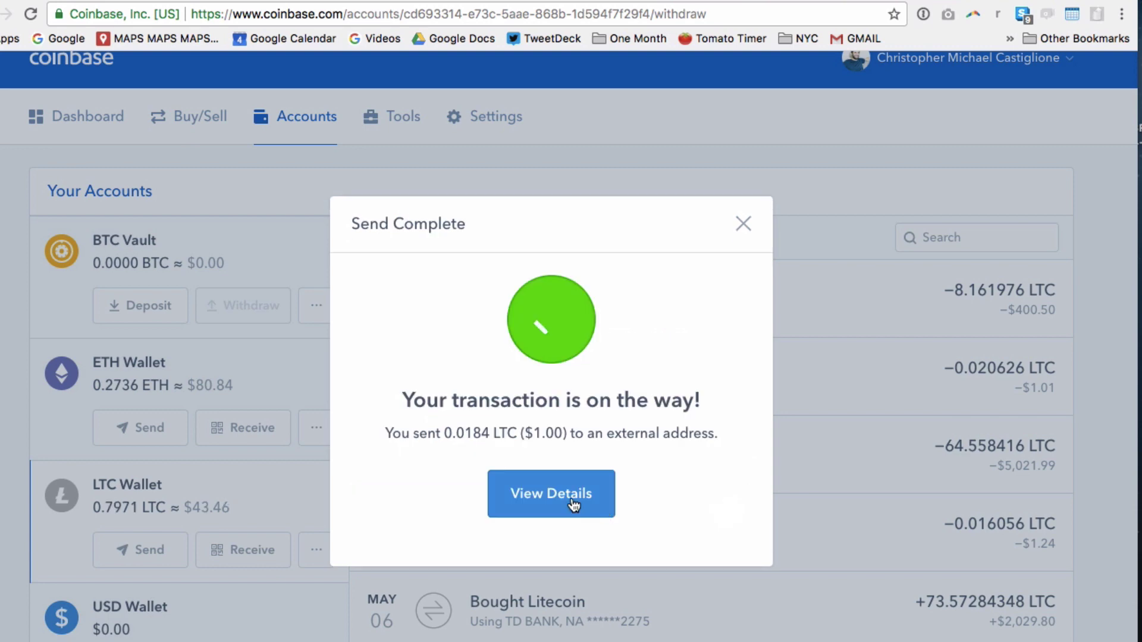
pyautogui.click(565, 498)
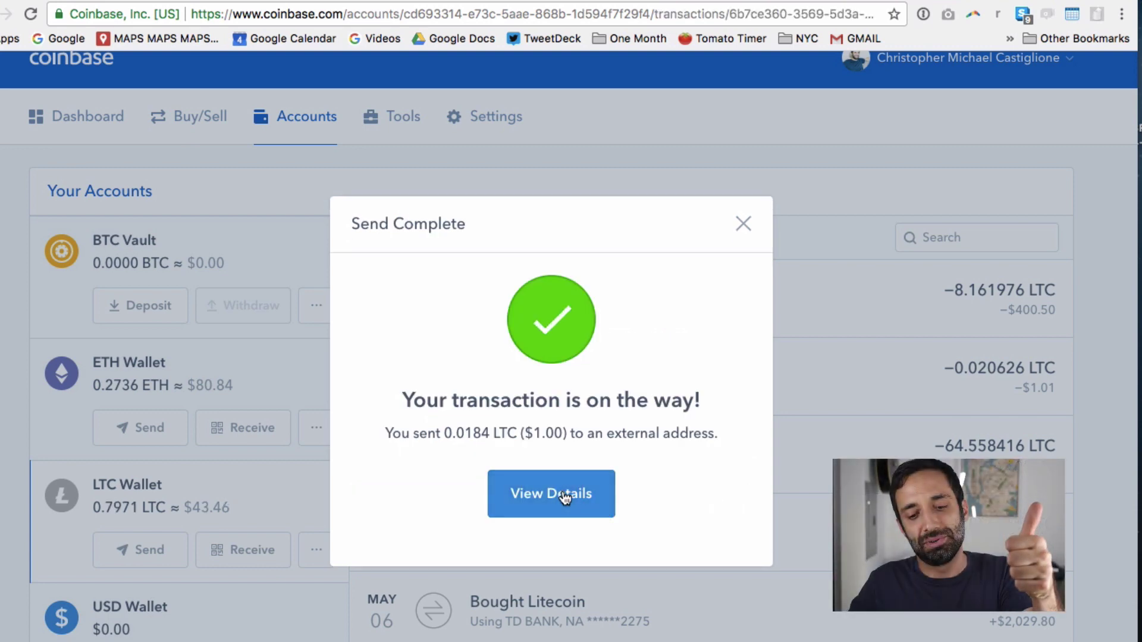
# Show TREZOR Account #1's Transactions list with the unconfirmed +0.0184 LTC incoming payment
pyautogui.hotkey('ctrl', 'Tab')
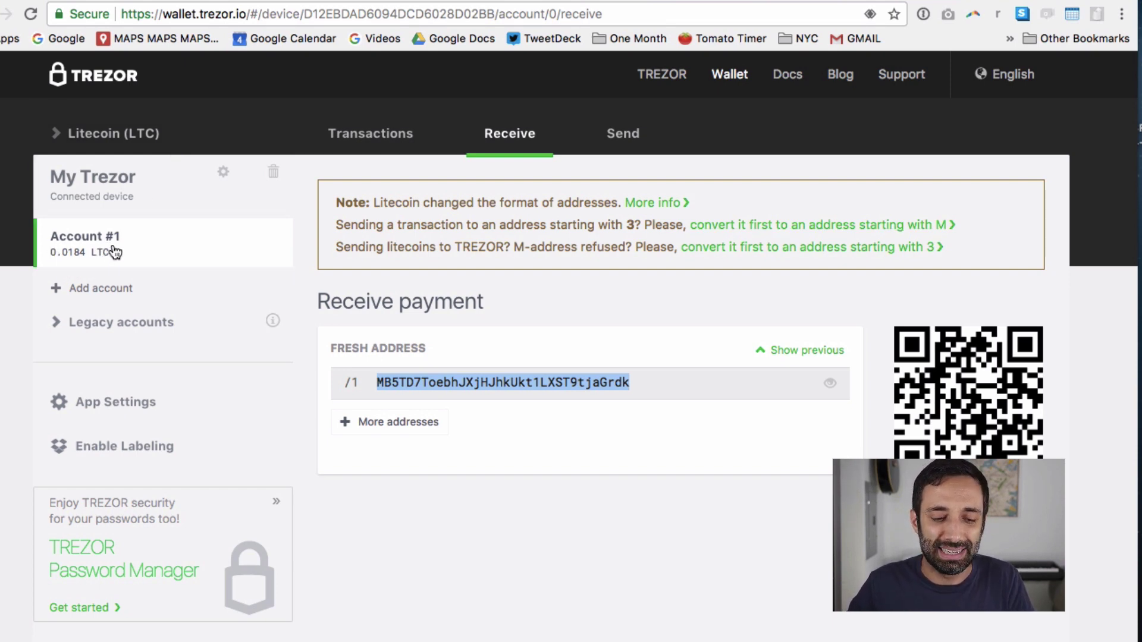
pyautogui.click(341, 132)
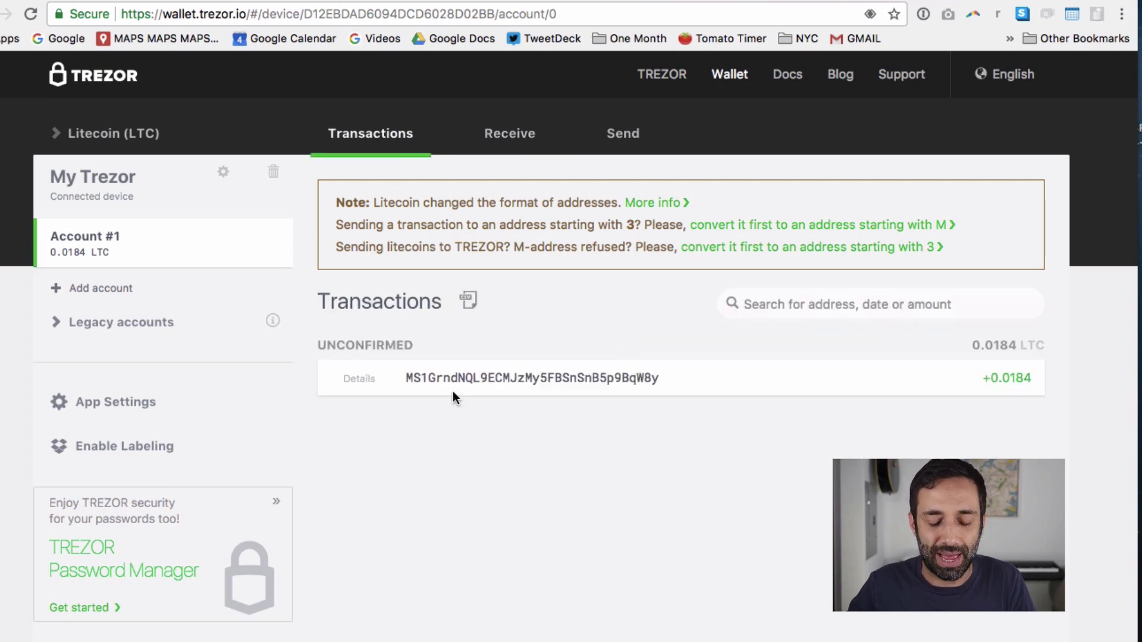
pyautogui.doubleClick(441, 379)
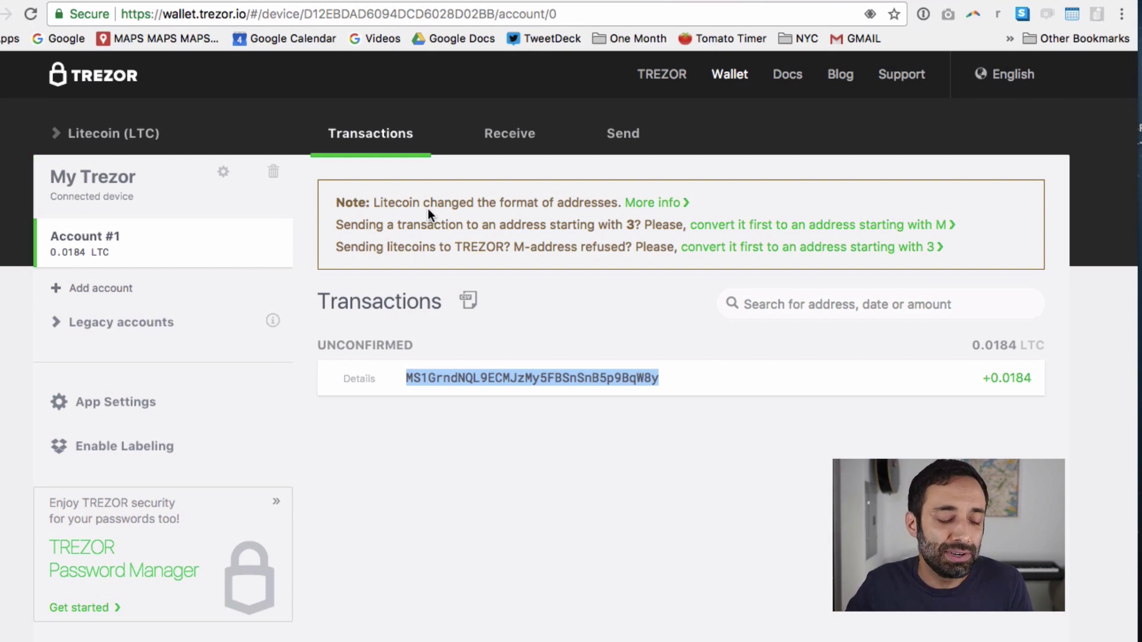
# Return to Receive, generate a second Litecoin receive address, and keep Litecoin (LTC) selected
pyautogui.click(512, 137)
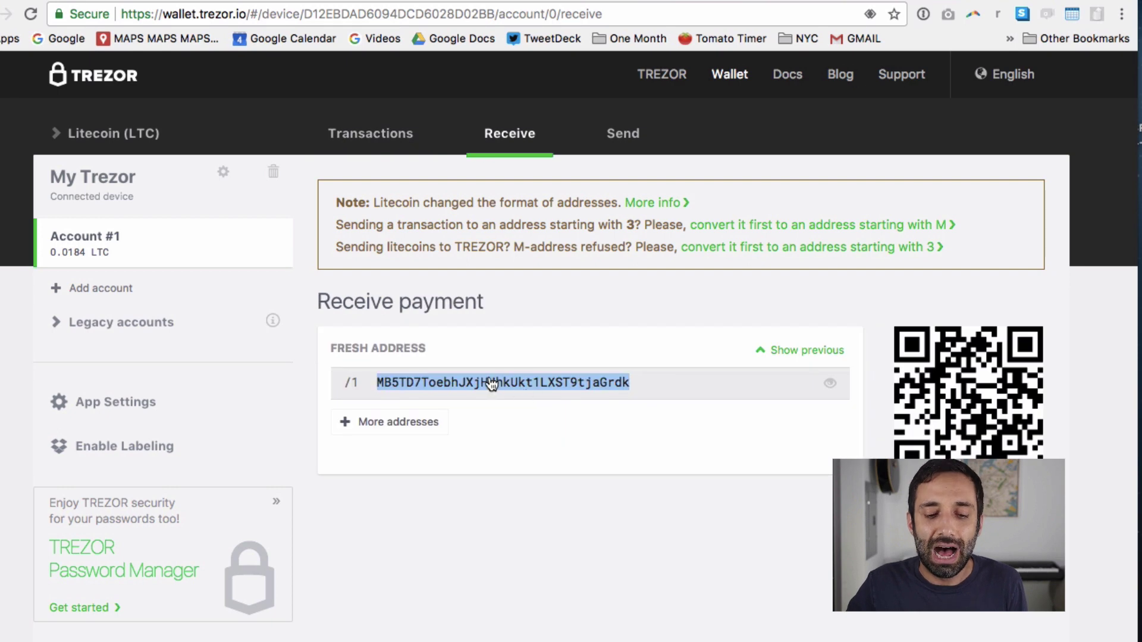
pyautogui.click(395, 426)
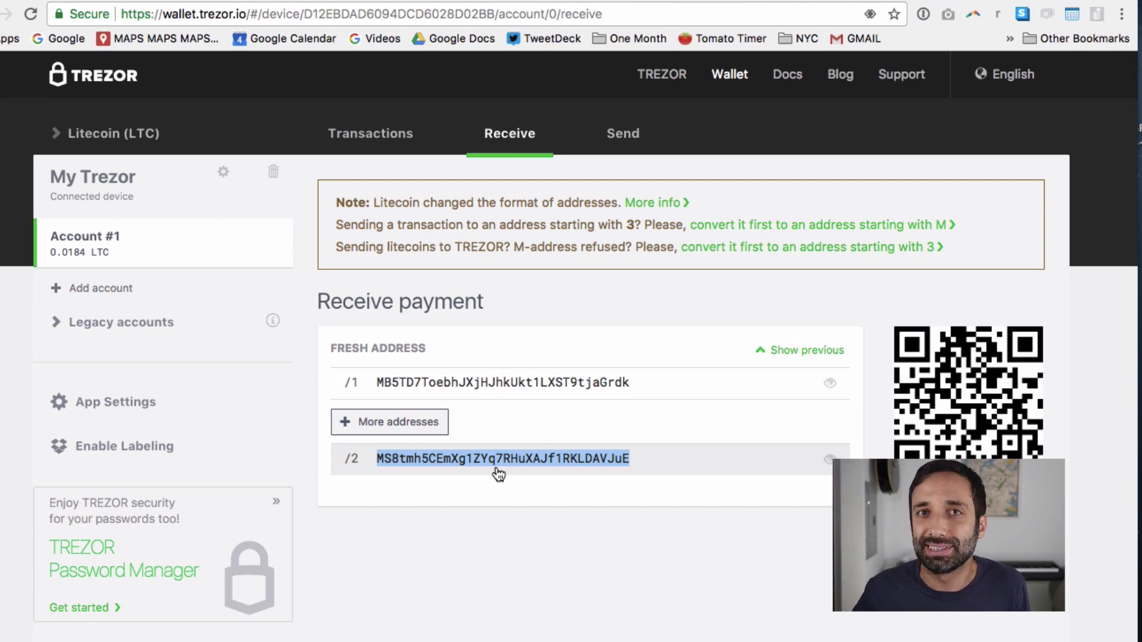
pyautogui.click(123, 145)
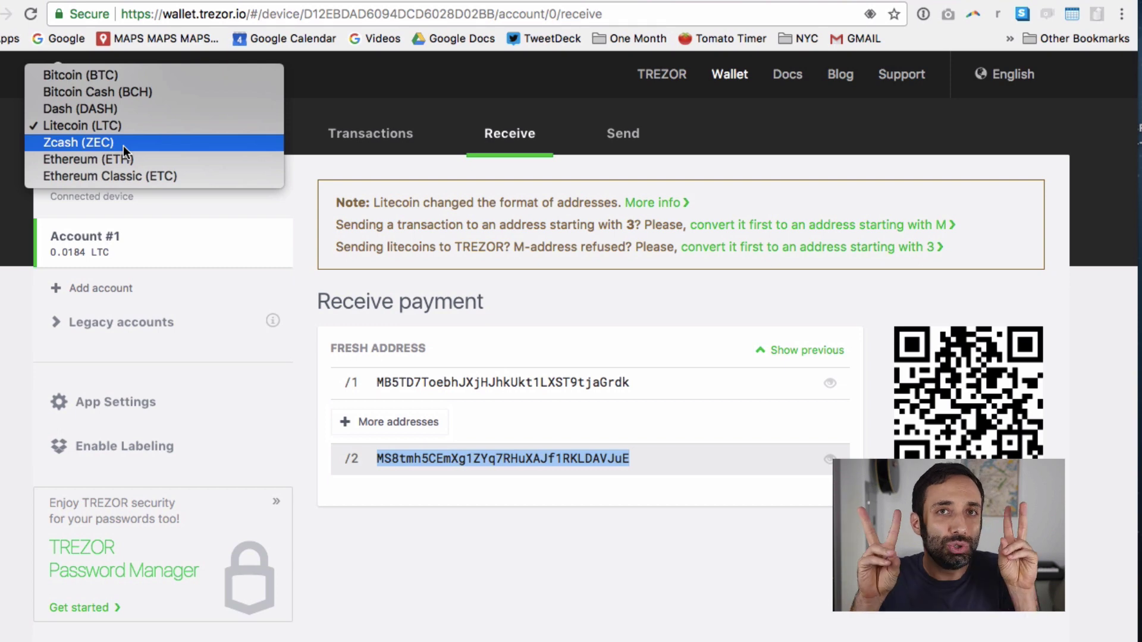
pyautogui.click(445, 380)
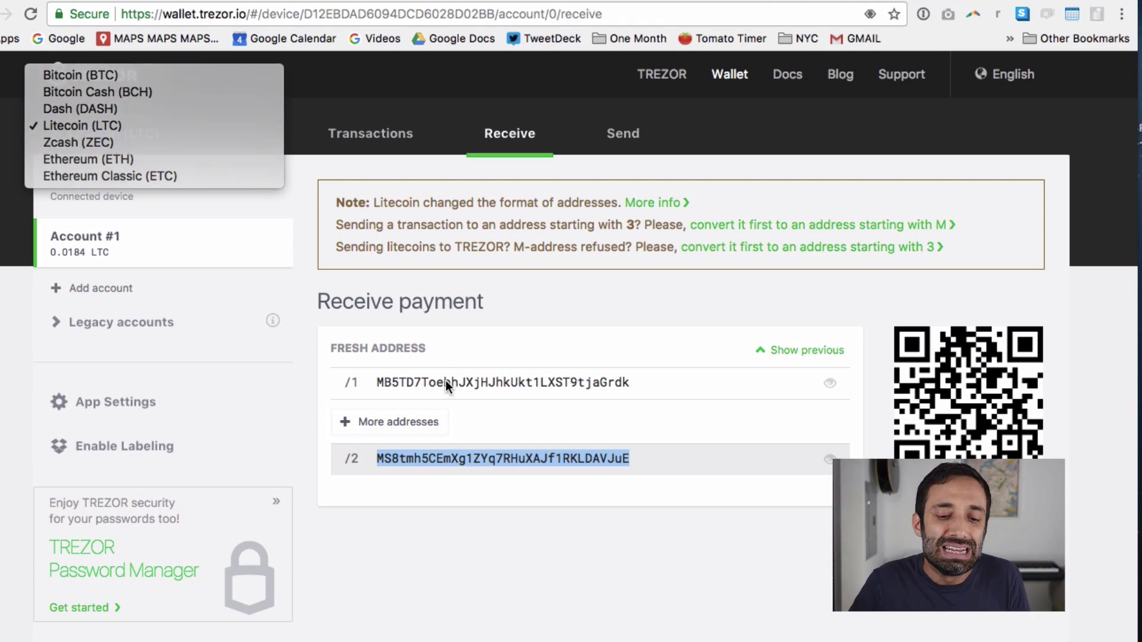
pyautogui.click(446, 384)
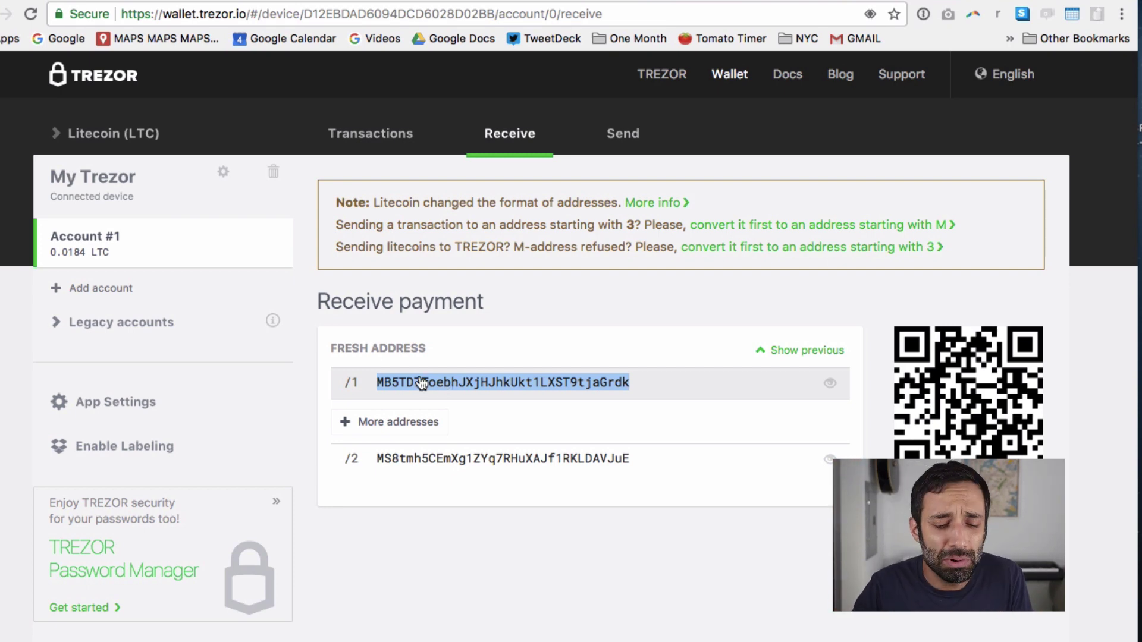
pyautogui.click(115, 134)
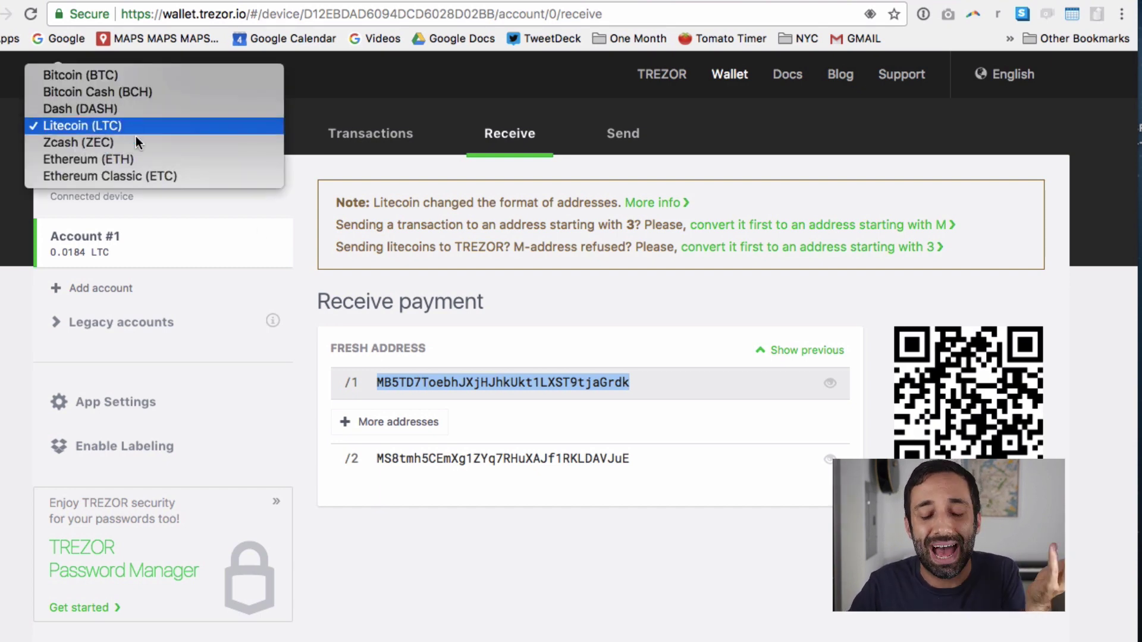
pyautogui.click(574, 350)
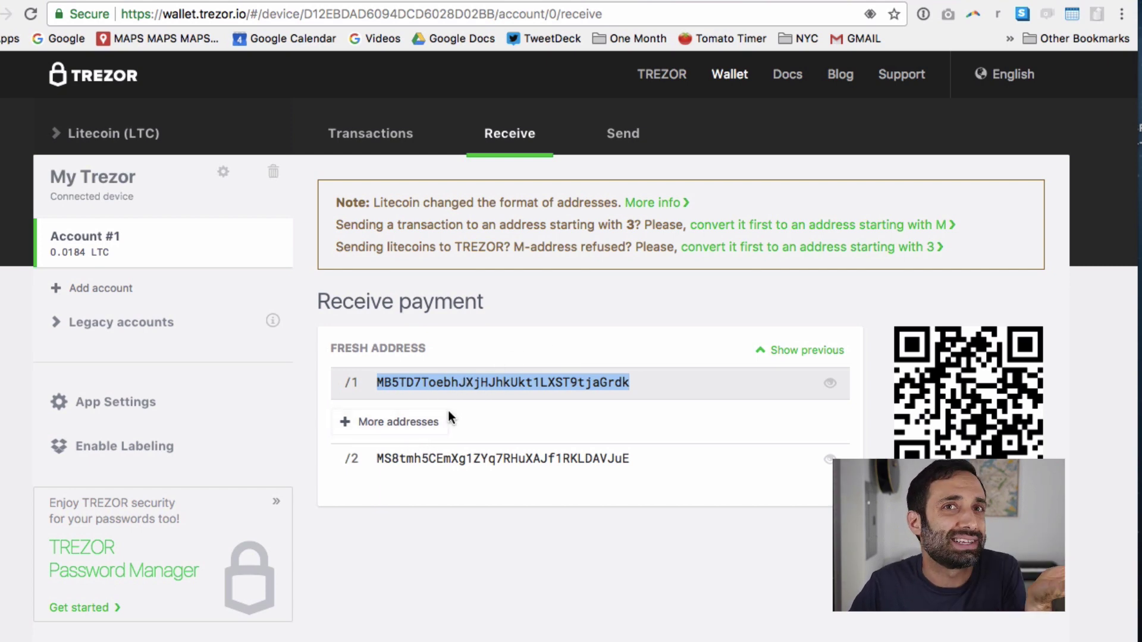
# Switch TREZOR Account #1 from Receive to the Send payment form
pyautogui.click(618, 133)
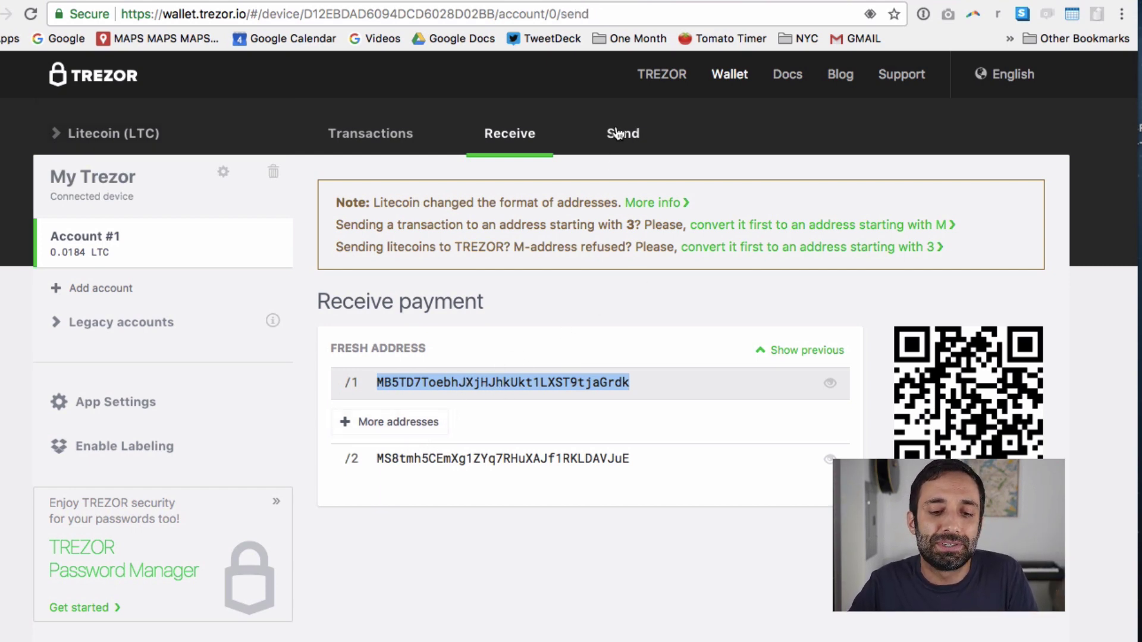